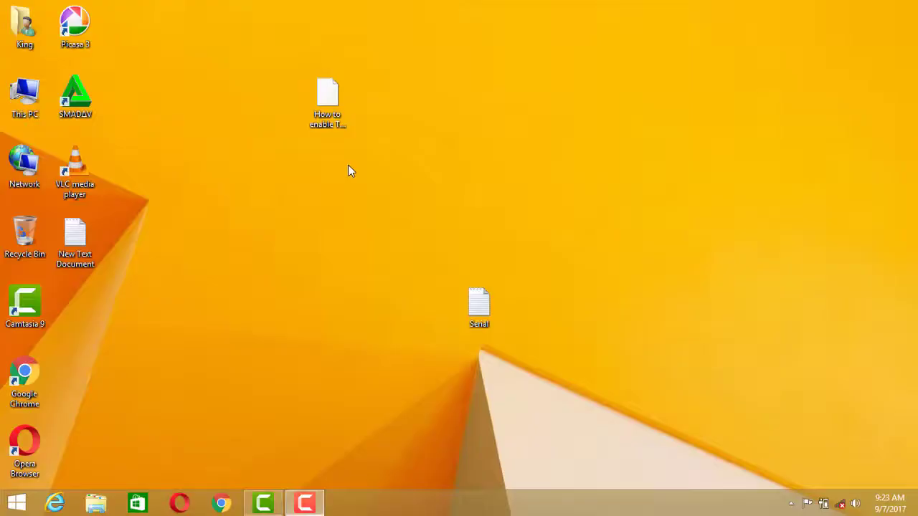
View This PC's system properties, then close the system information window.
left_click(32, 87)
right_click(32, 87)
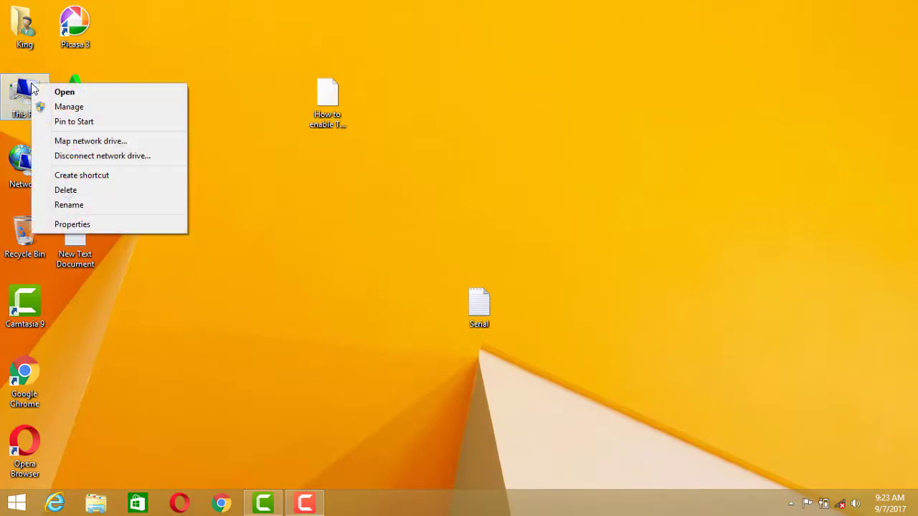
left_click(77, 228)
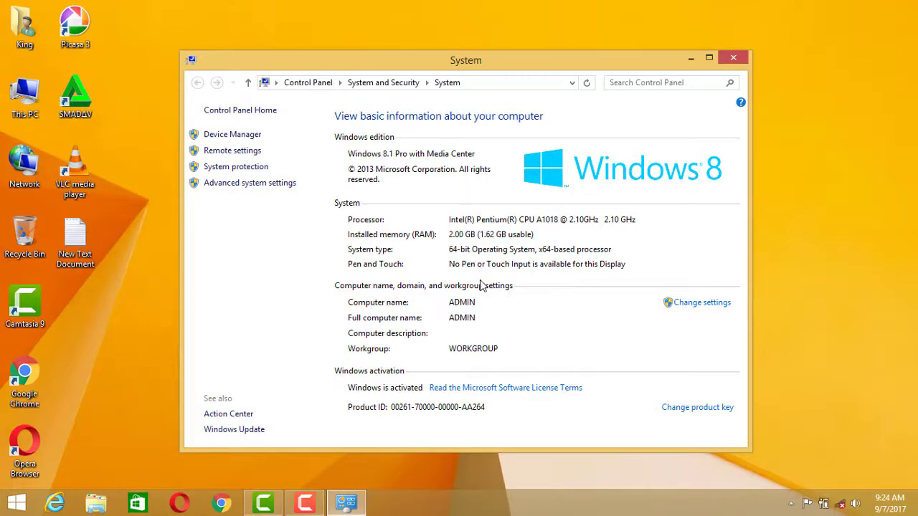
left_click(741, 61)
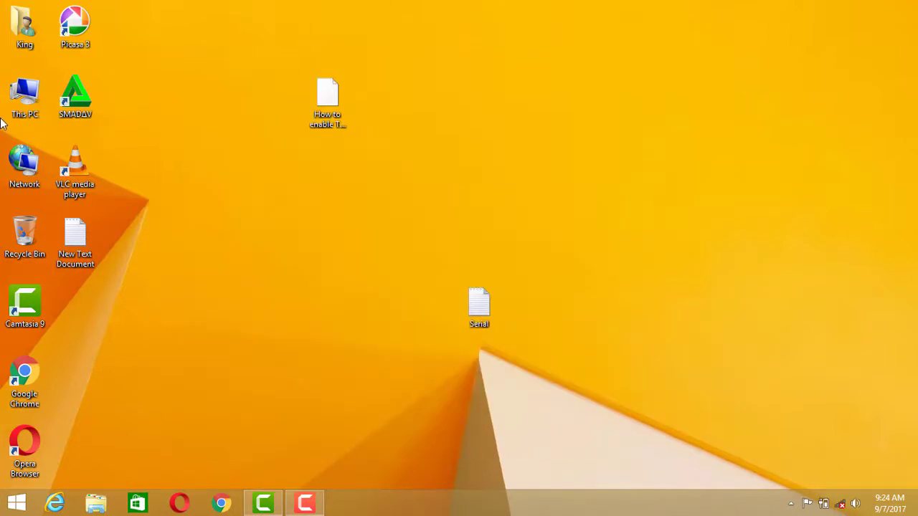
Browse to the EDIUS folder on Local Disk (E:) and launch EDIUS_7.00_0940_Setup.
double_click(26, 91)
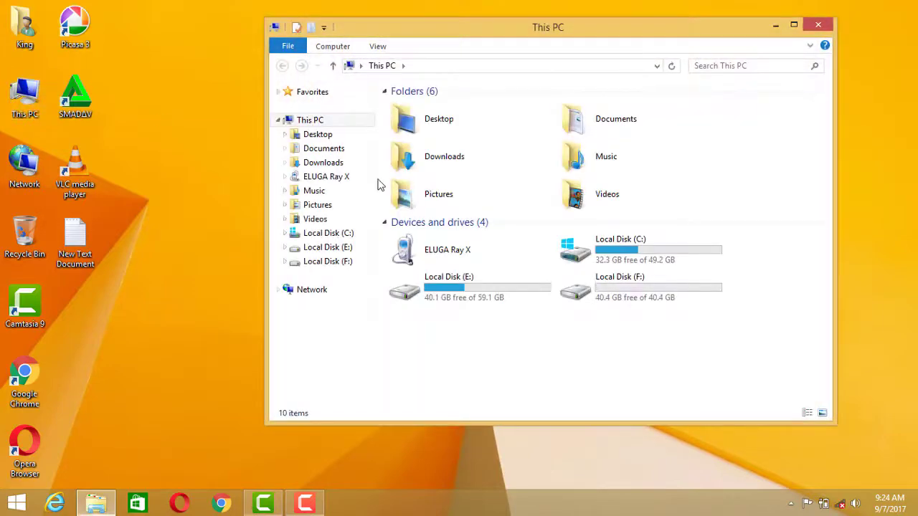
double_click(508, 286)
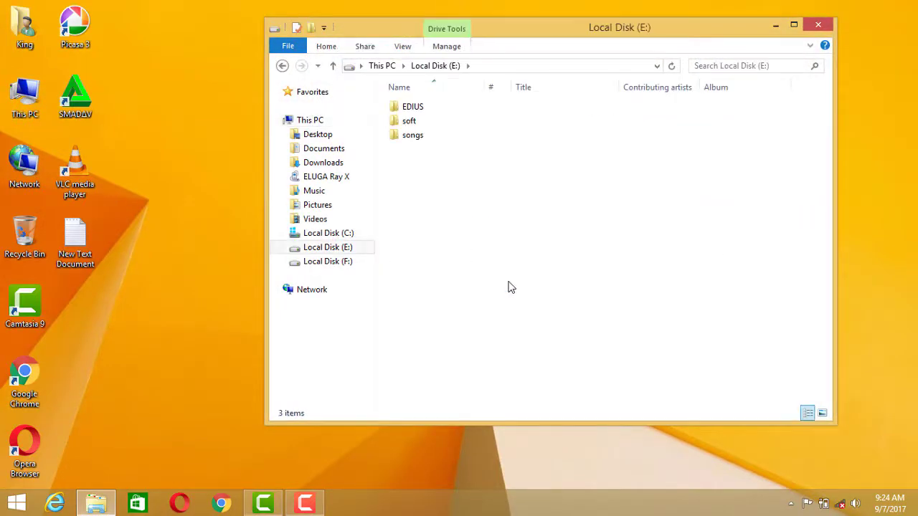
double_click(424, 113)
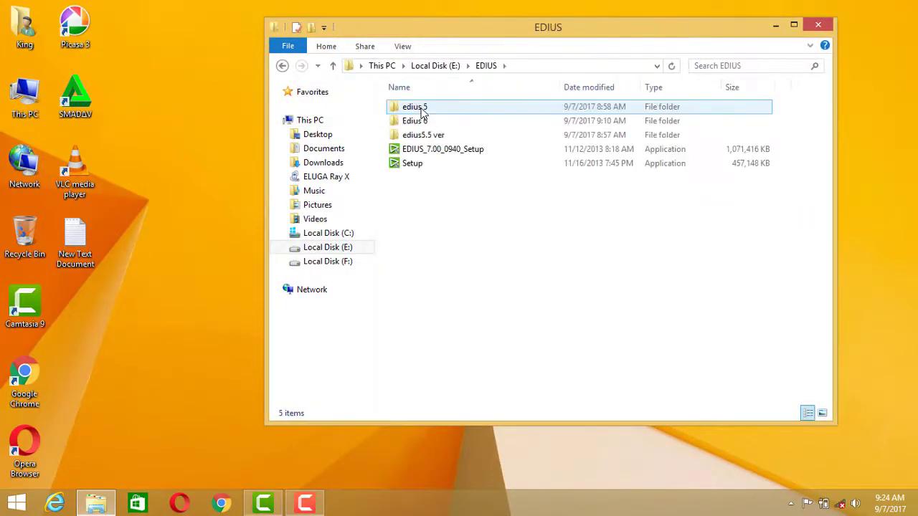
double_click(428, 151)
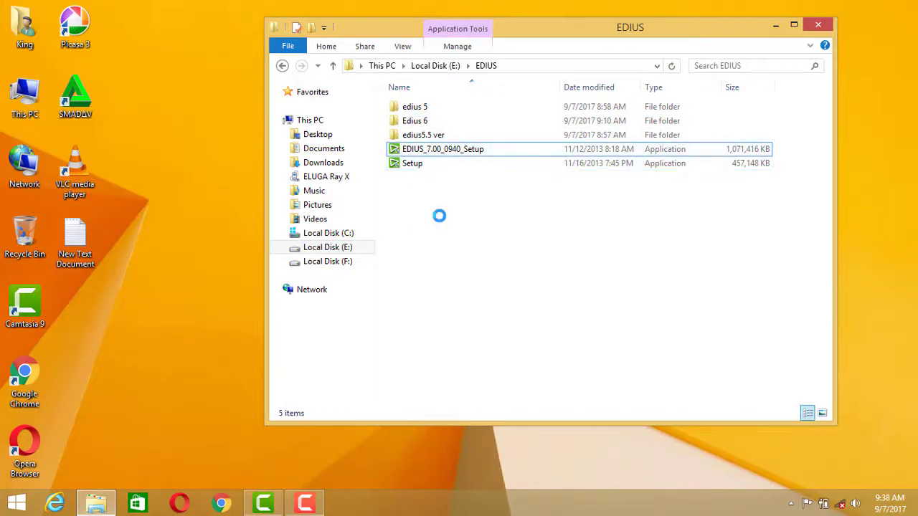
Refresh the EDIUS folder listing twice and relaunch the EDIUS_7.00_0940_Setup installer.
right_click(439, 215)
left_click(473, 269)
right_click(479, 271)
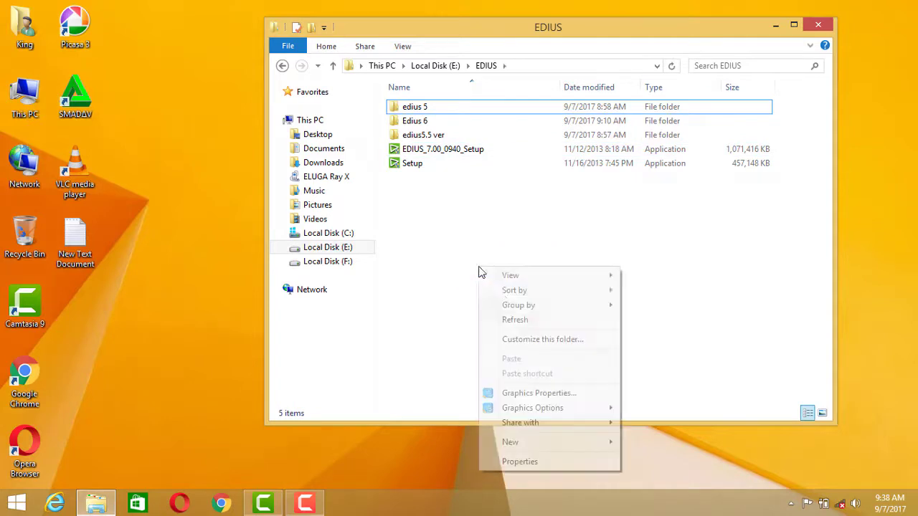
left_click(493, 320)
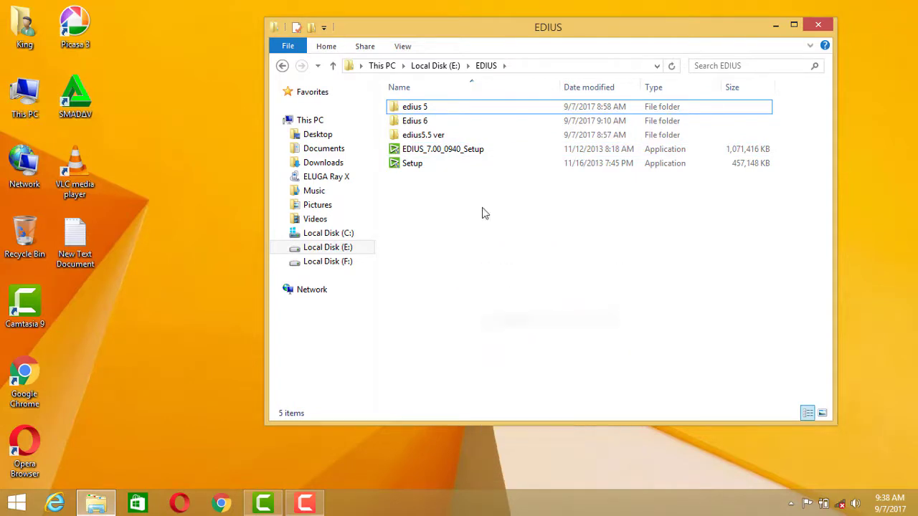
double_click(460, 156)
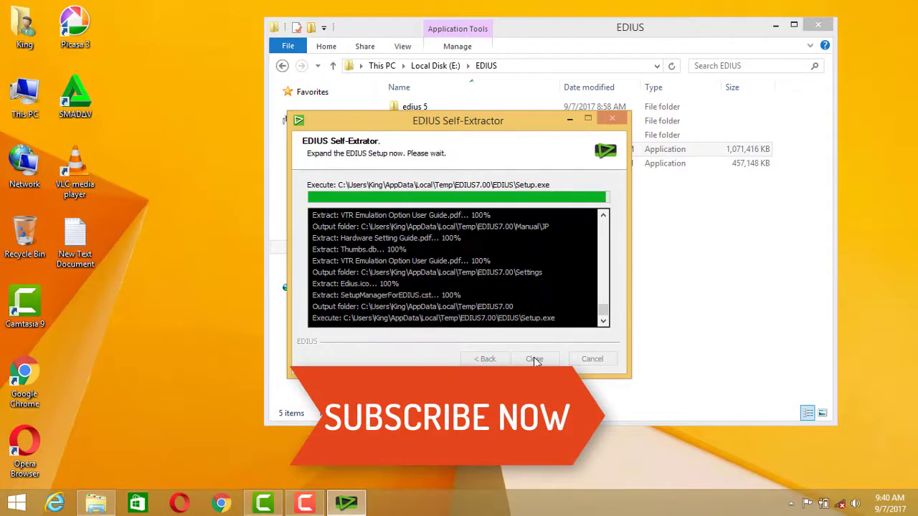
Close the EDIUS Self-Extractor once it finishes unpacking the setup files.
left_click(534, 359)
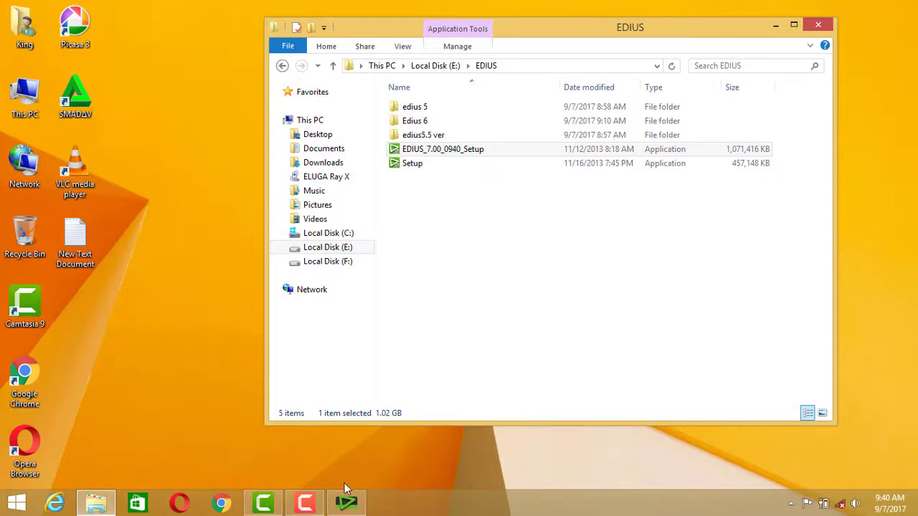
Accept the licence and keep the default customer info, install location and components to install EDIUS 7.00.
left_click(348, 512)
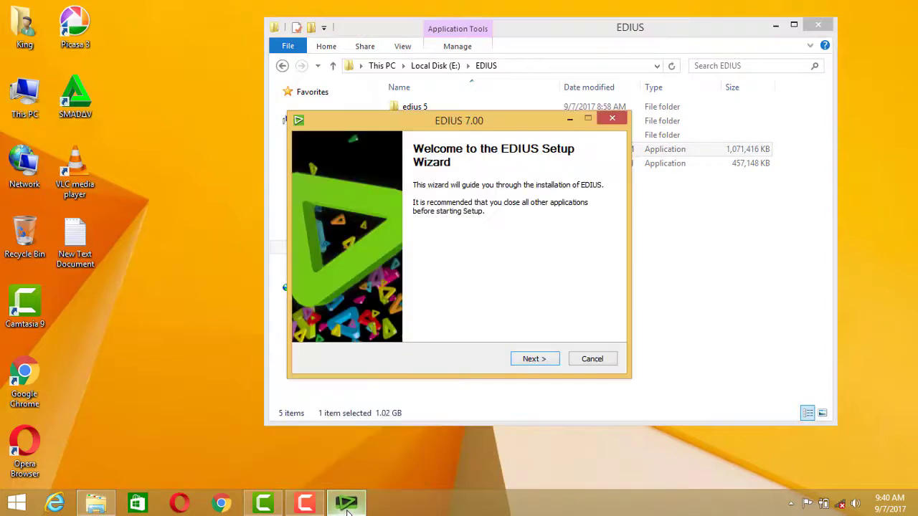
left_click(533, 361)
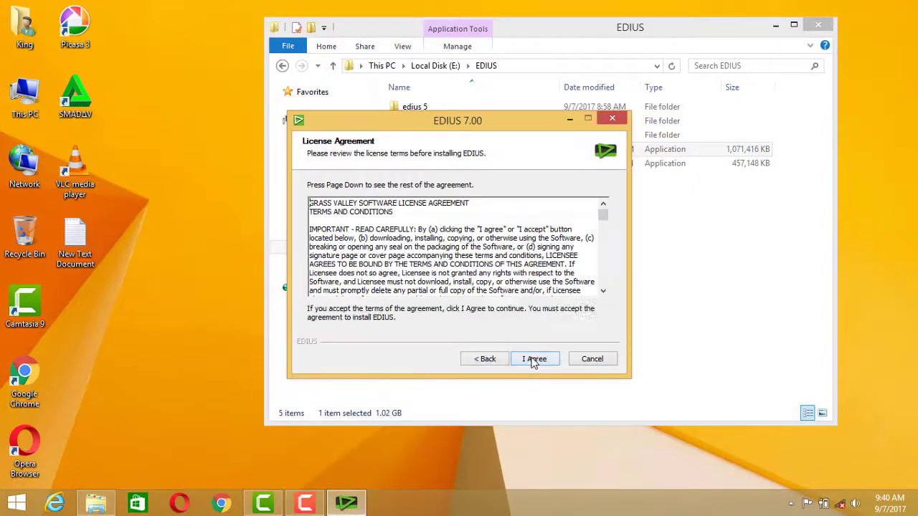
left_click(533, 360)
left_click(533, 361)
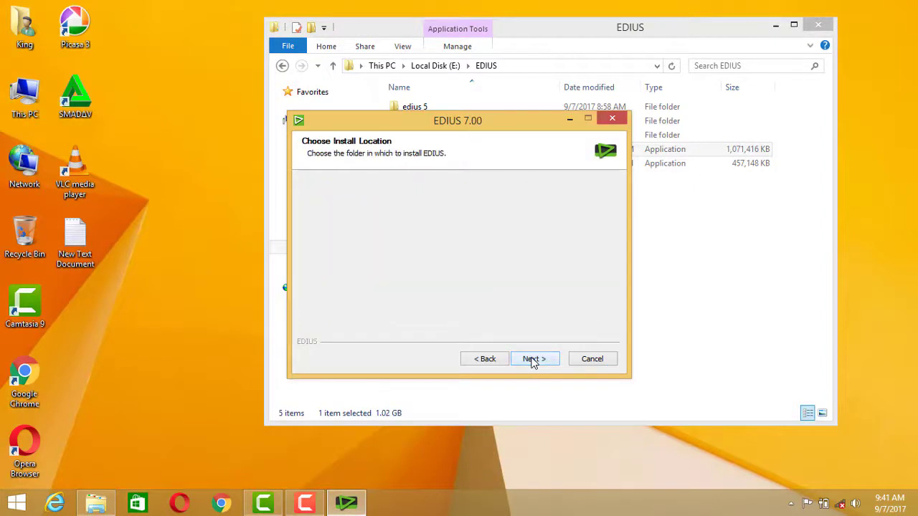
left_click(533, 360)
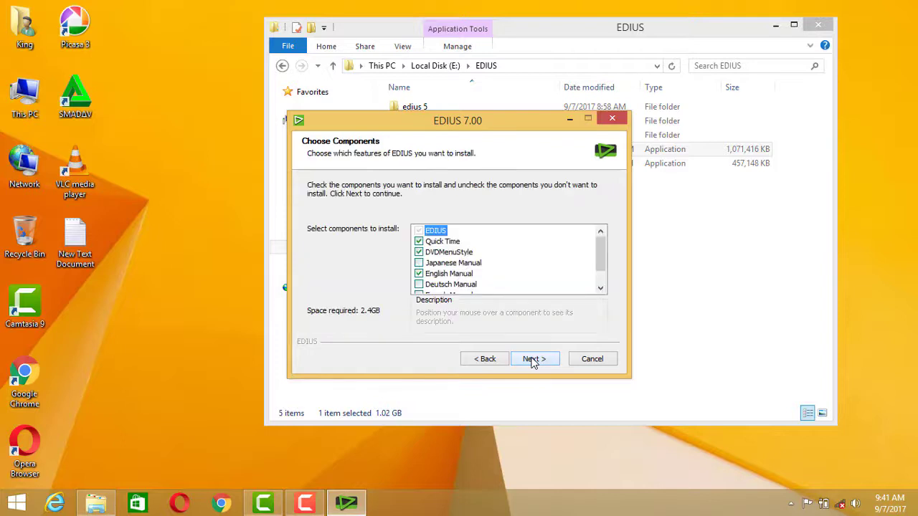
left_click(532, 360)
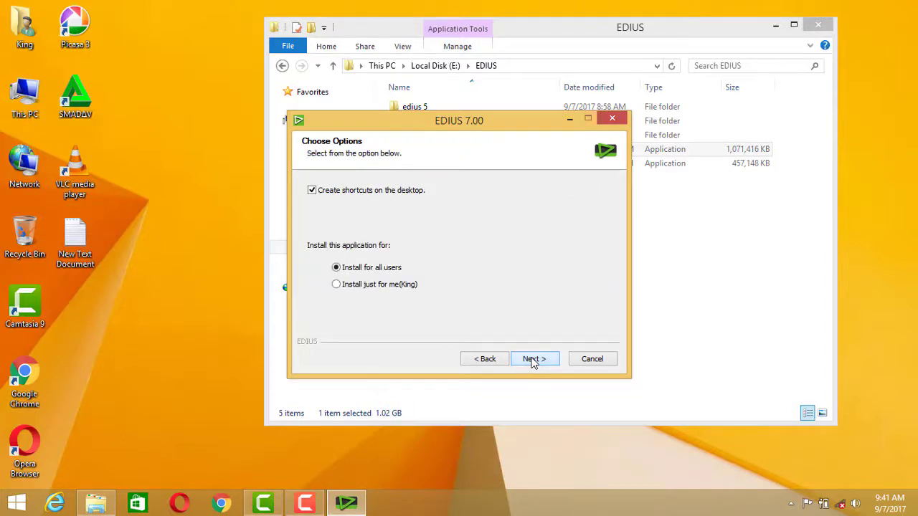
left_click(533, 360)
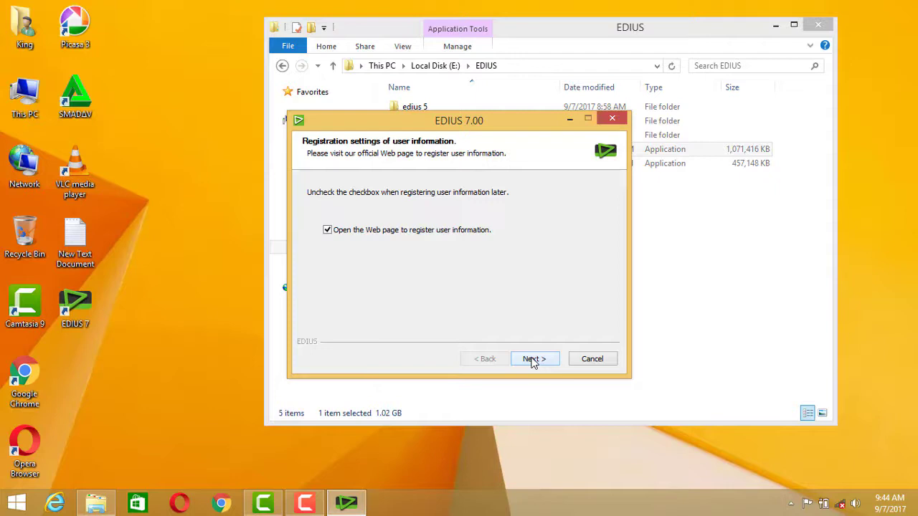
Skip the registration web page, choose reboot later, finish the installer, and launch Setup for the update.
left_click(408, 231)
left_click(539, 363)
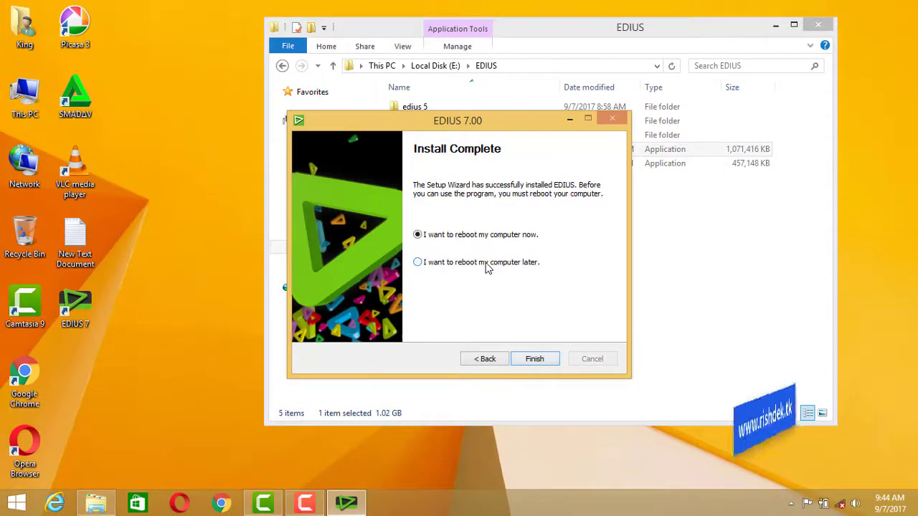
left_click(487, 263)
left_click(535, 358)
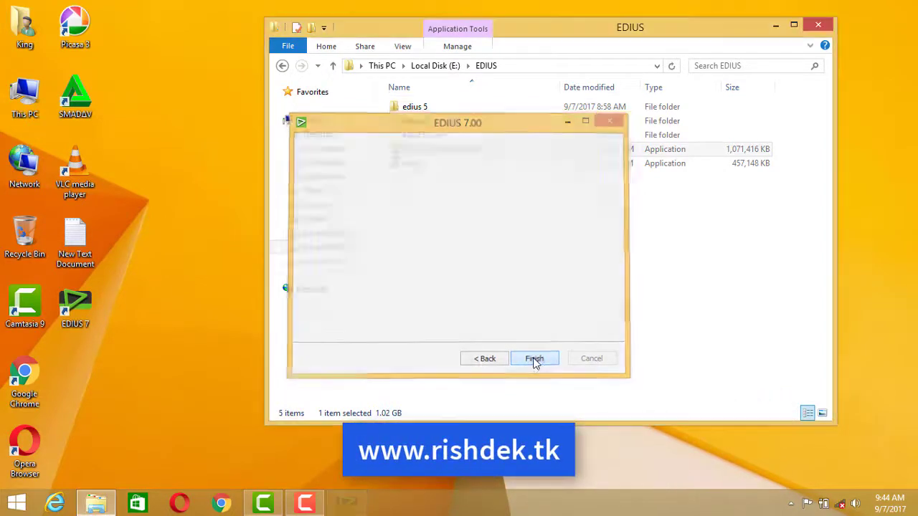
double_click(413, 163)
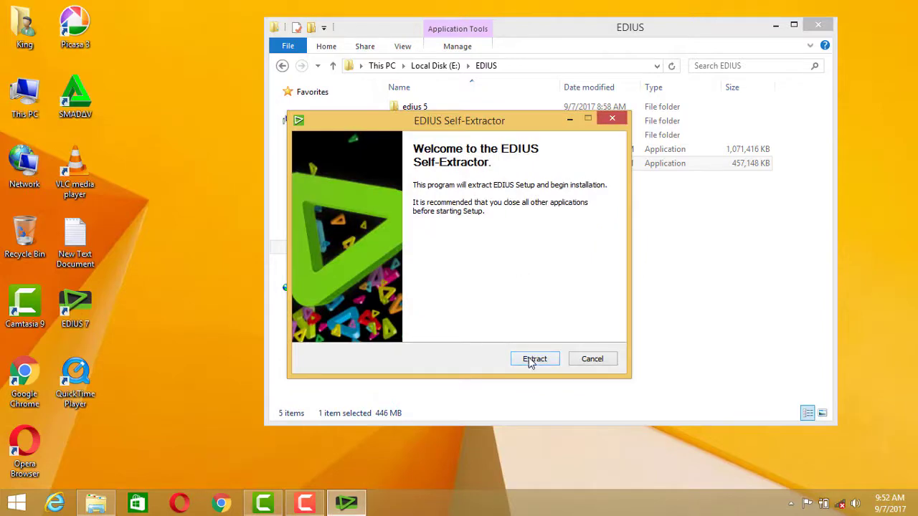
Extract the EDIUS 7.20 update files from the Self-Extractor.
left_click(532, 360)
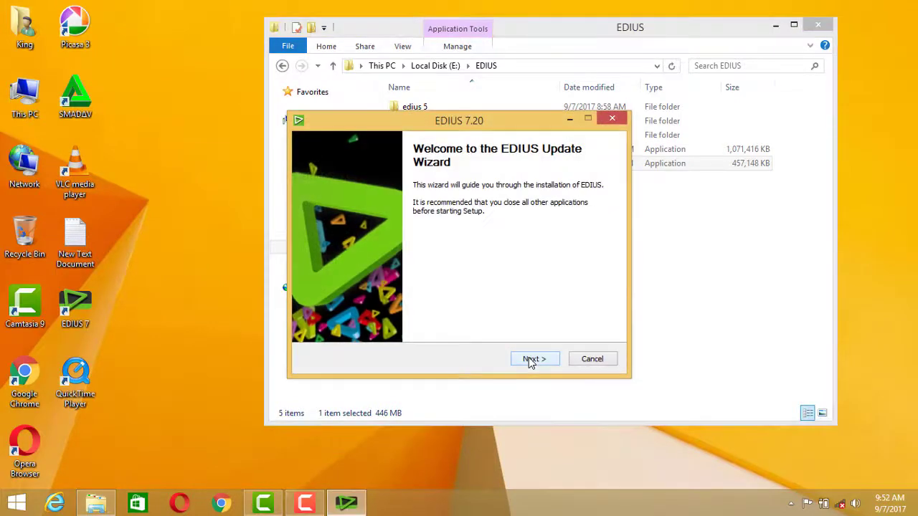
Install the EDIUS 7.20 update with the default components.
left_click(530, 361)
left_click(530, 360)
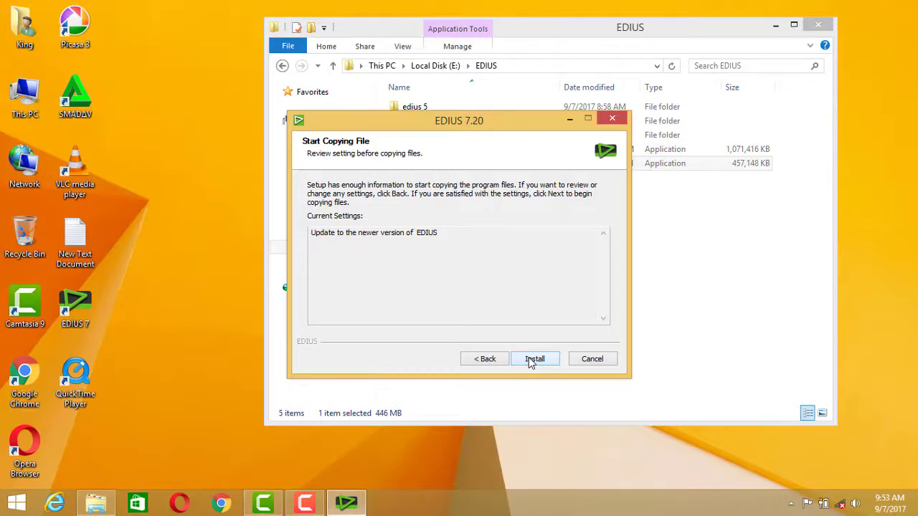
left_click(532, 362)
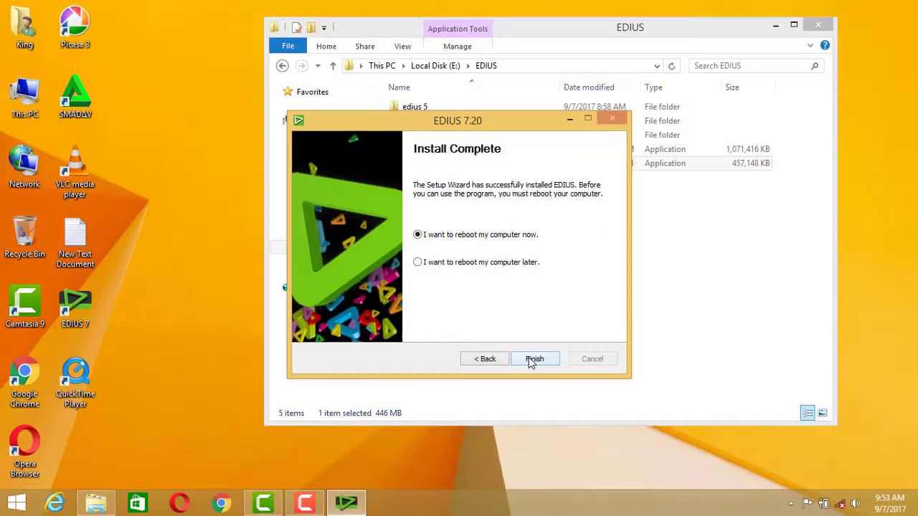
Choose to reboot later, close the update wizard, and refresh the desktop.
left_click(433, 265)
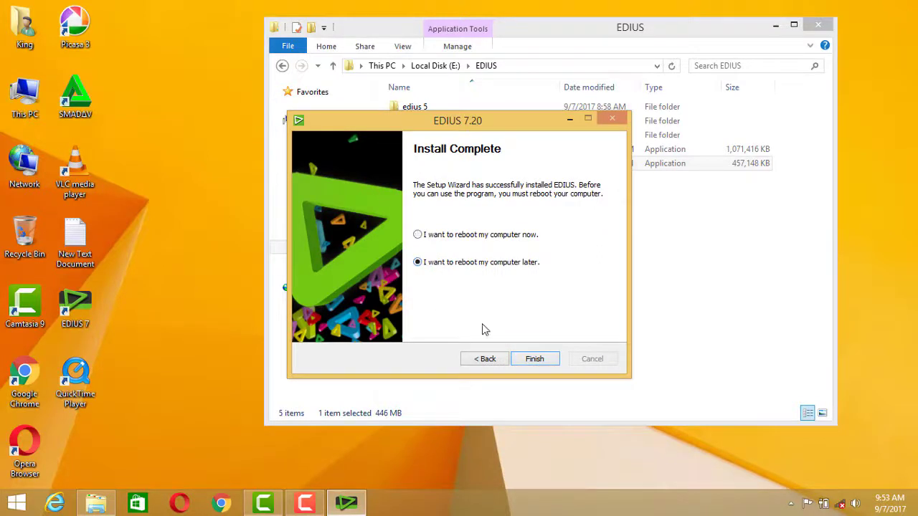
left_click(529, 360)
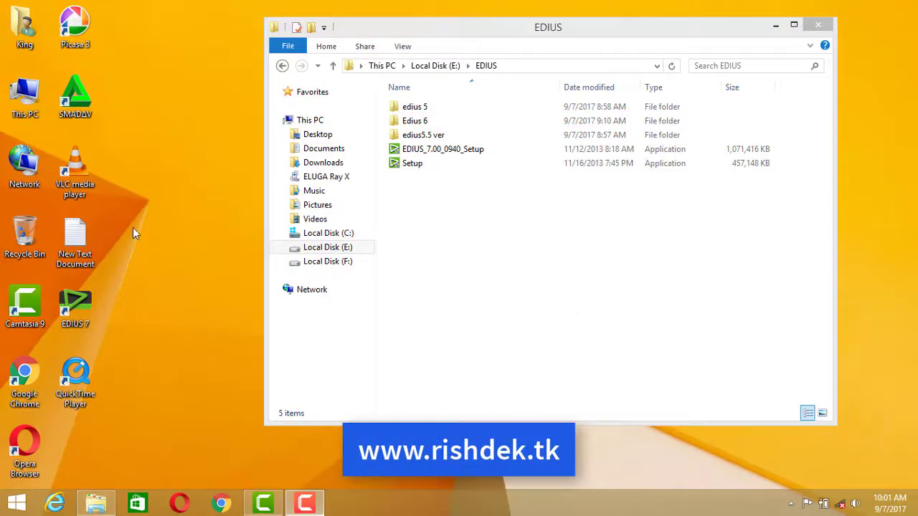
right_click(133, 227)
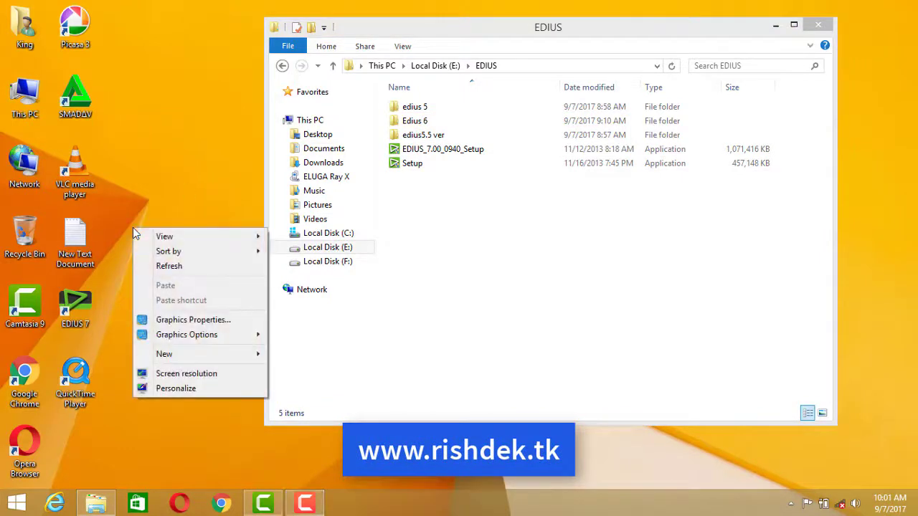
left_click(159, 265)
Select the EDIUS 7 desktop shortcut and minimize the EDIUS folder window.
left_click(75, 312)
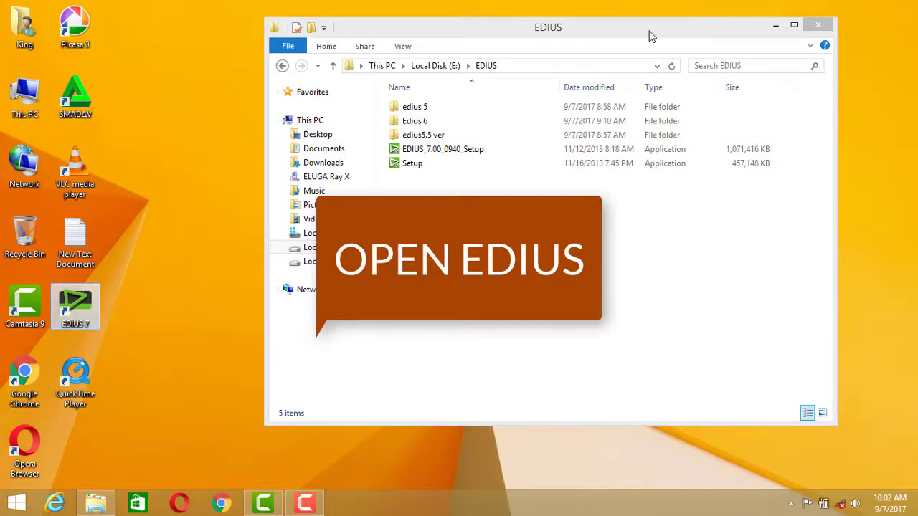
left_click(773, 24)
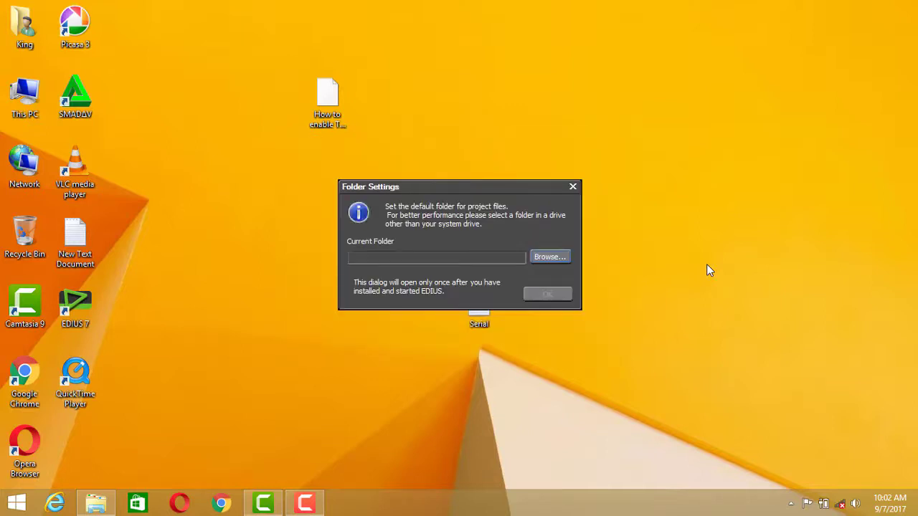
Set the default project folder to Libraries > Videos and confirm Folder Settings.
left_click(545, 259)
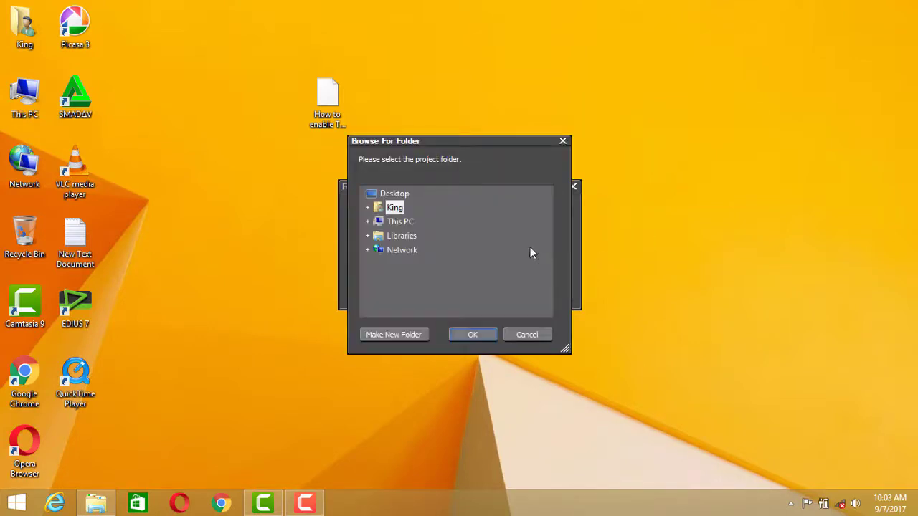
left_click(368, 236)
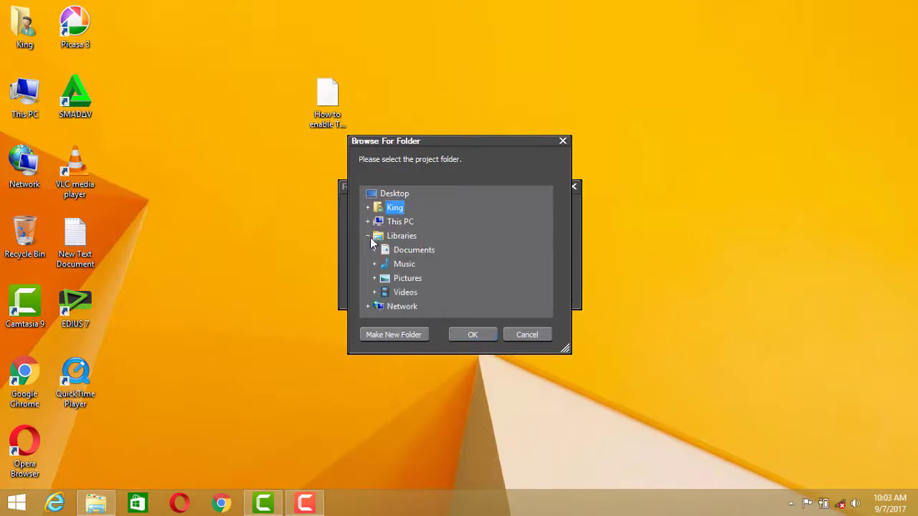
left_click(404, 292)
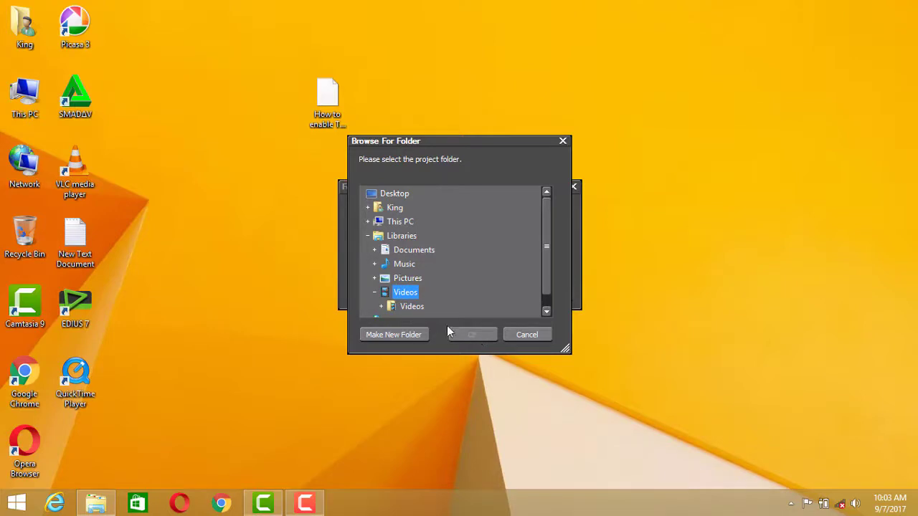
left_click(412, 307)
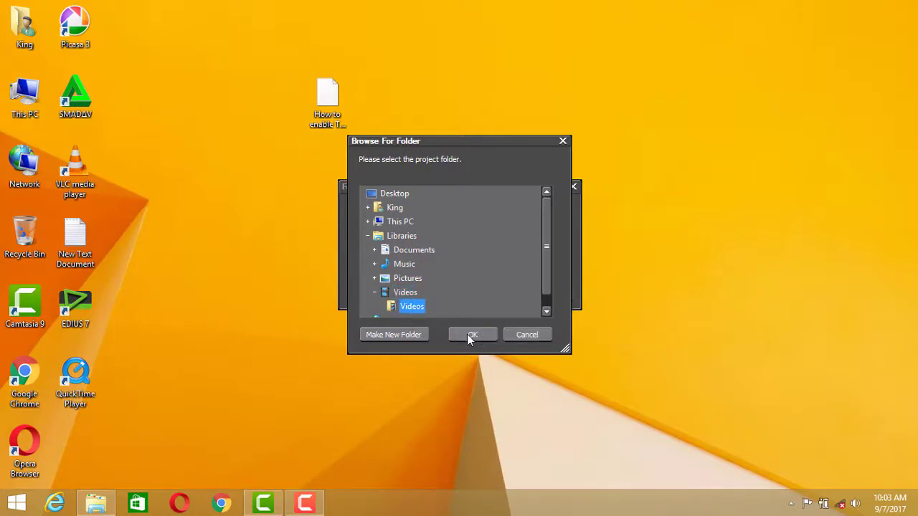
left_click(466, 335)
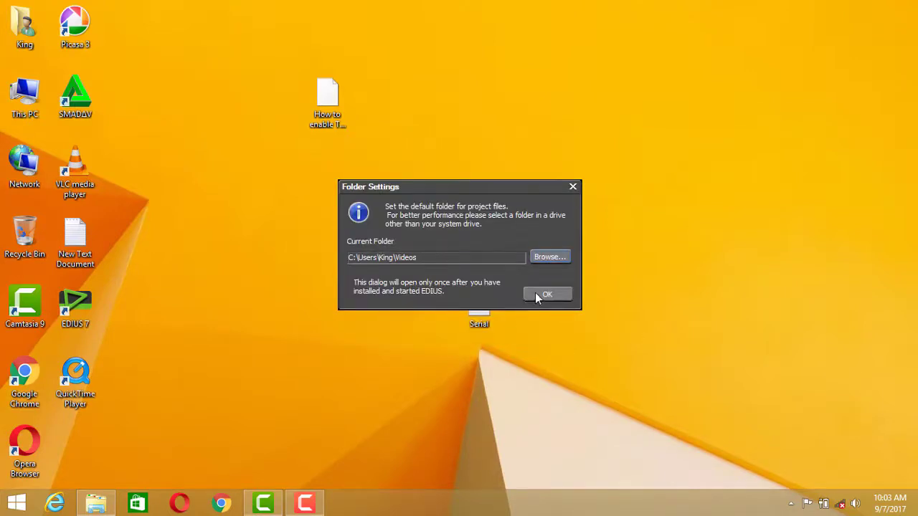
left_click(535, 293)
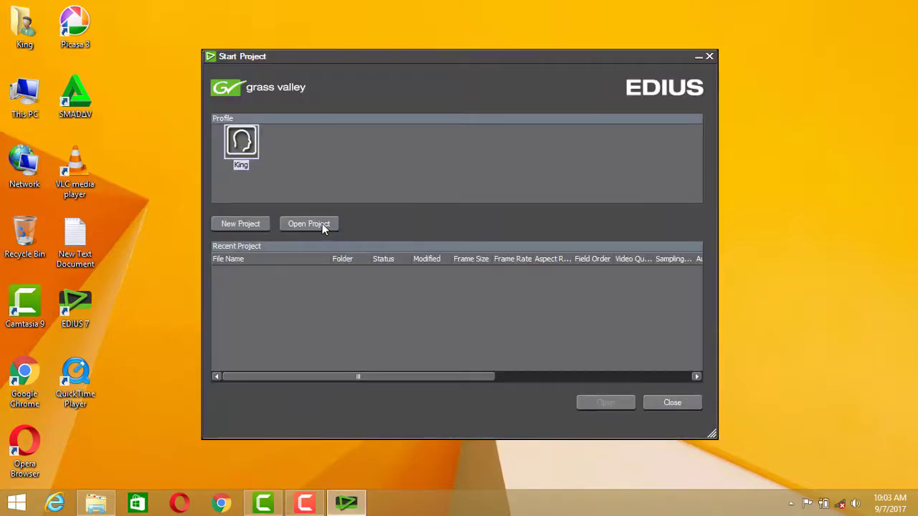
Start a new project and add 8bit HD, SD and DV presets at 59.94i, 50i, 50p, 29.97p.
left_click(237, 224)
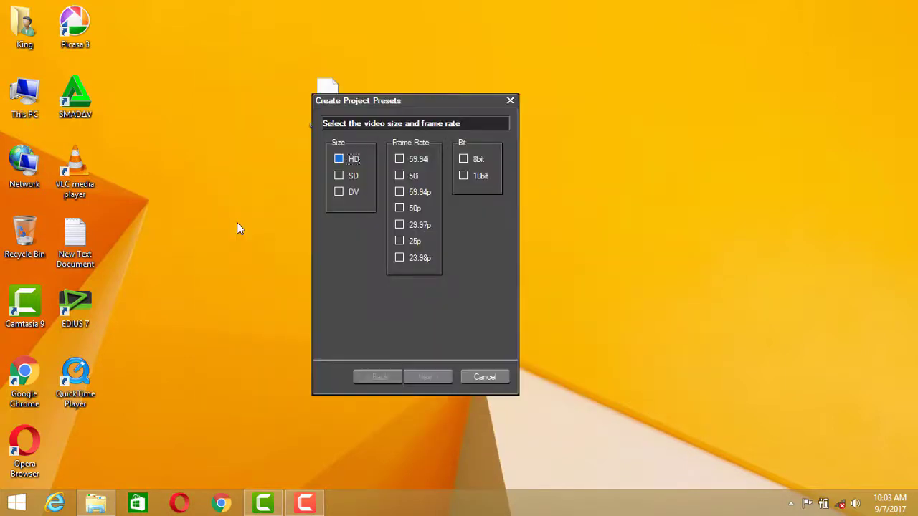
left_click(339, 159)
left_click(339, 176)
left_click(338, 192)
left_click(399, 159)
left_click(399, 176)
left_click(400, 208)
left_click(399, 225)
left_click(463, 159)
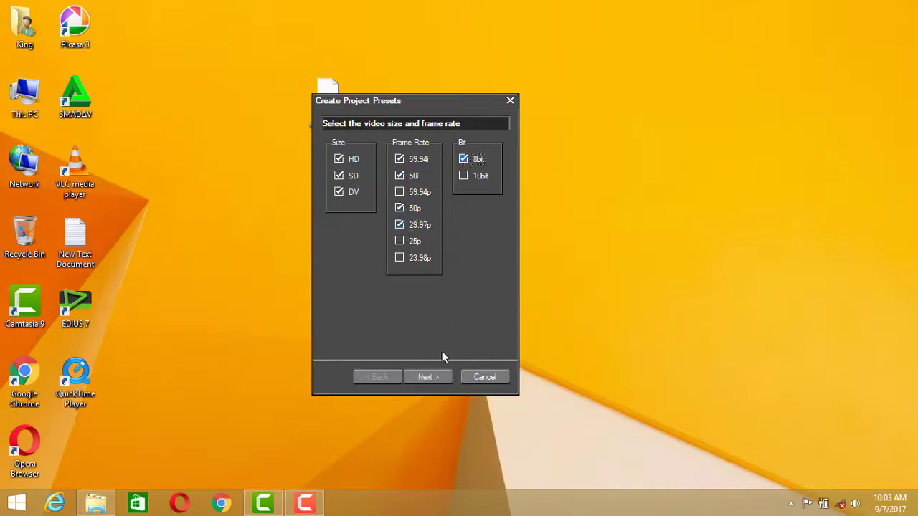
left_click(430, 380)
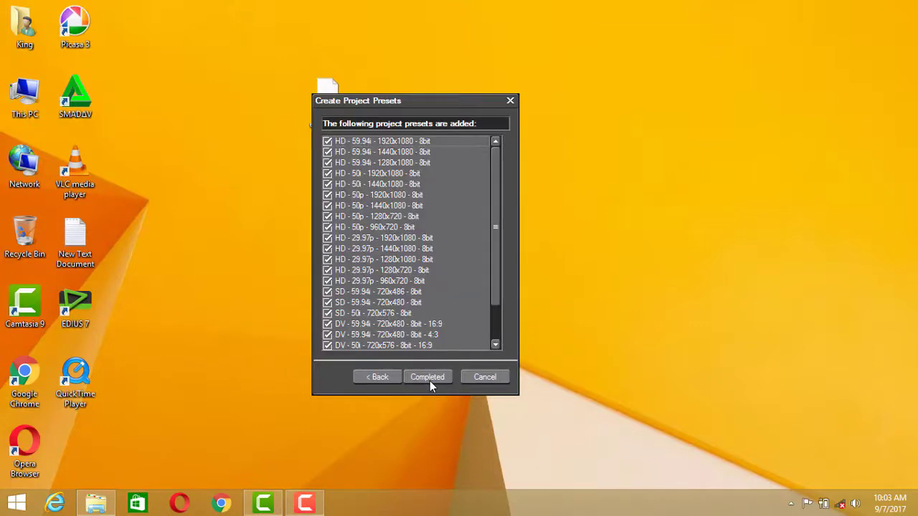
left_click(429, 381)
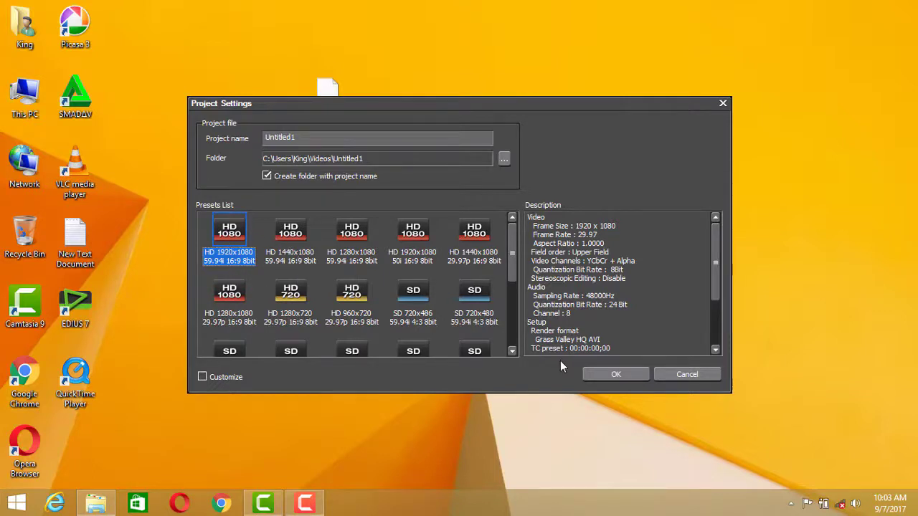
Name the project 'rishdek' and create it with the HD 1920x1080 59.94i preset.
double_click(306, 137)
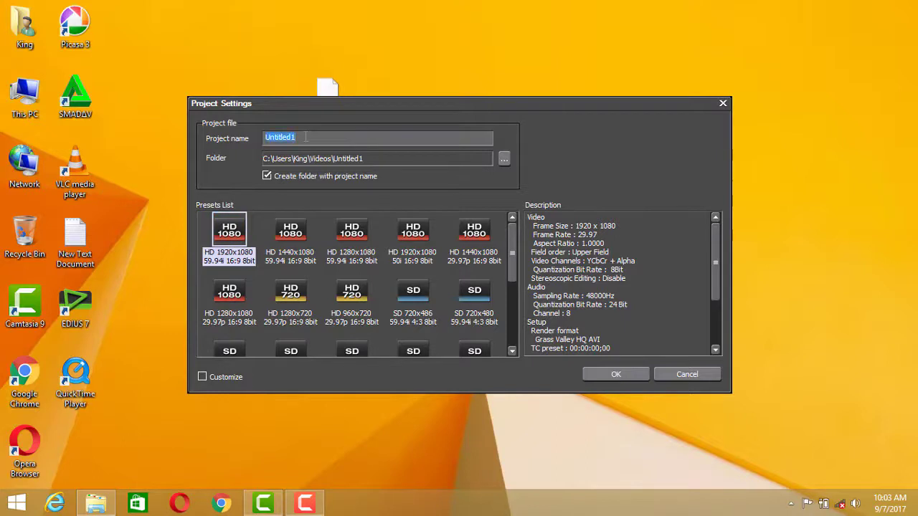
type("r")
type("ishdek")
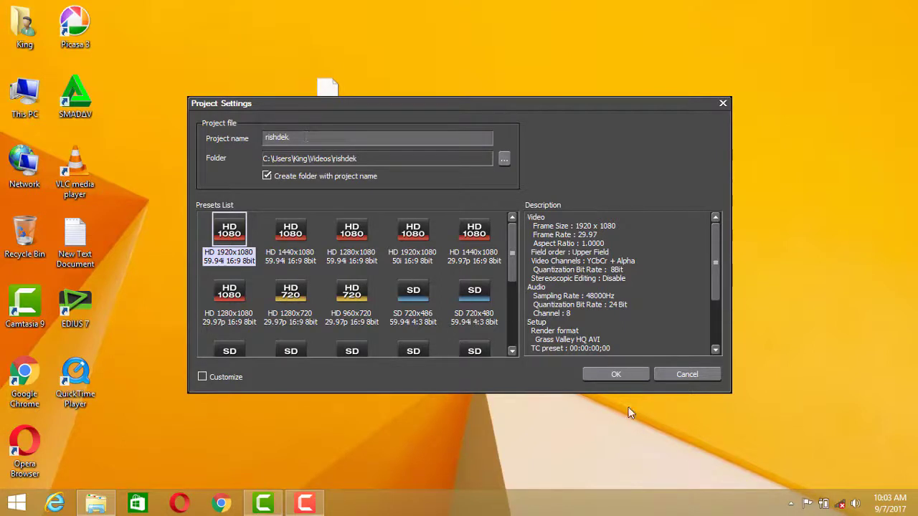
left_click(616, 375)
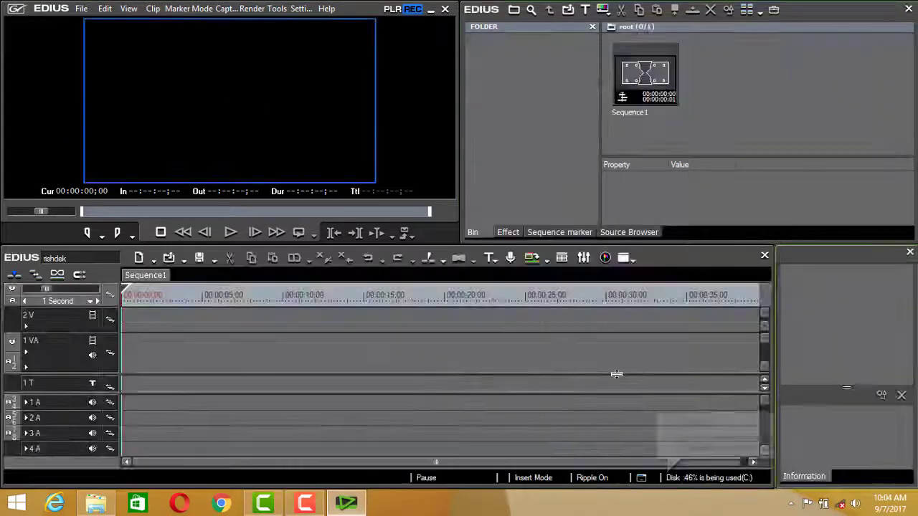
Show the Effect palette, confirm Version 7.20.437 under Help > Version Info, then close it.
left_click(514, 233)
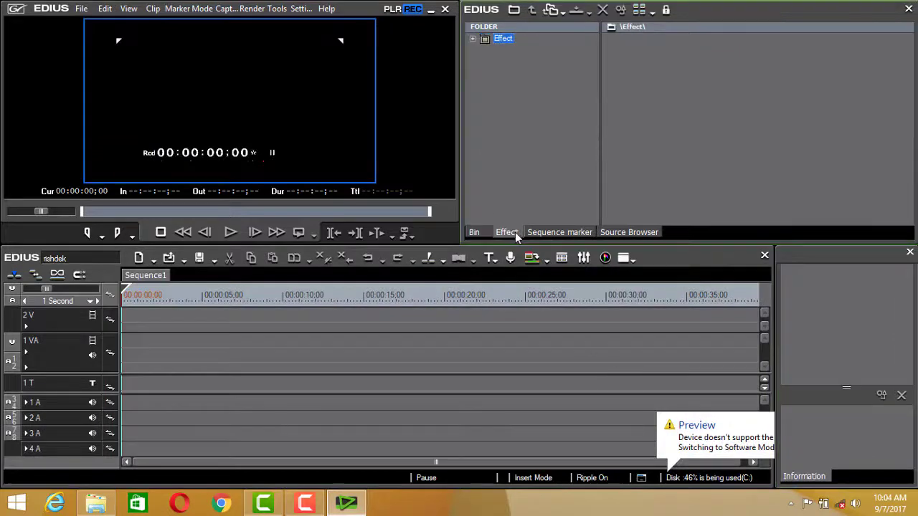
left_click(327, 13)
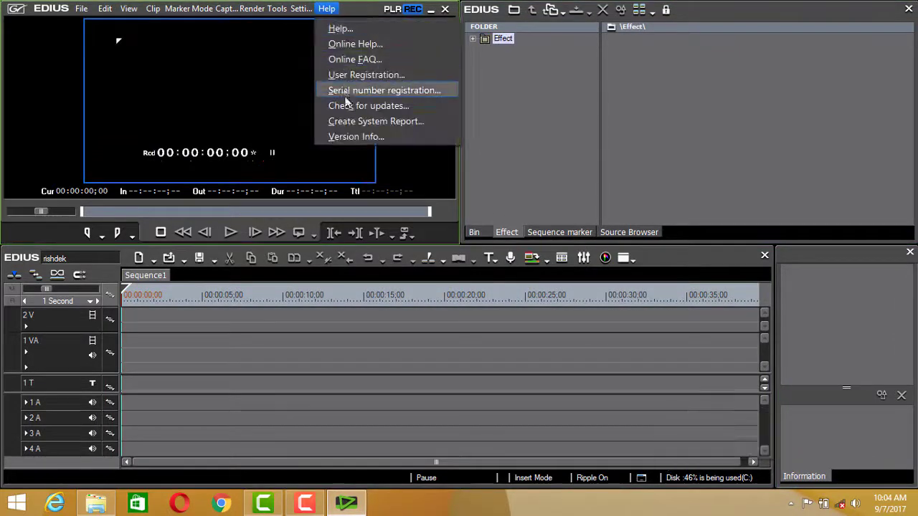
left_click(357, 138)
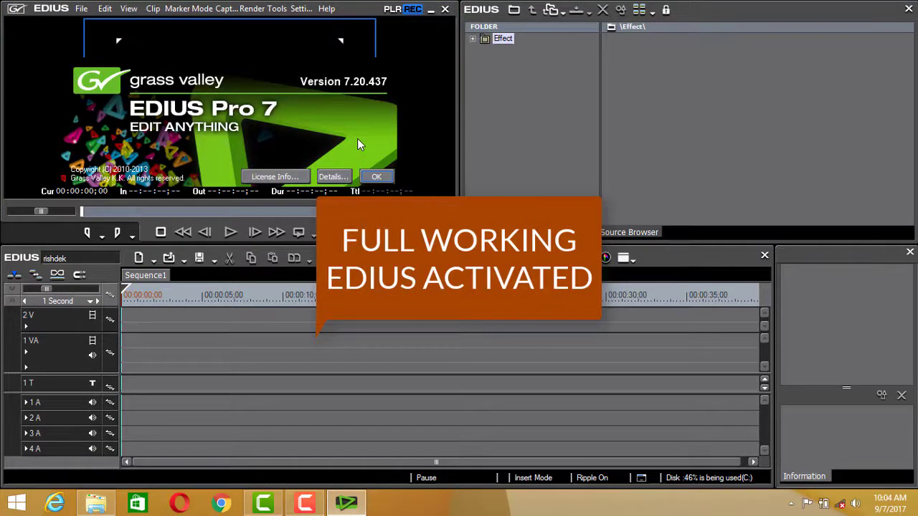
left_click(369, 179)
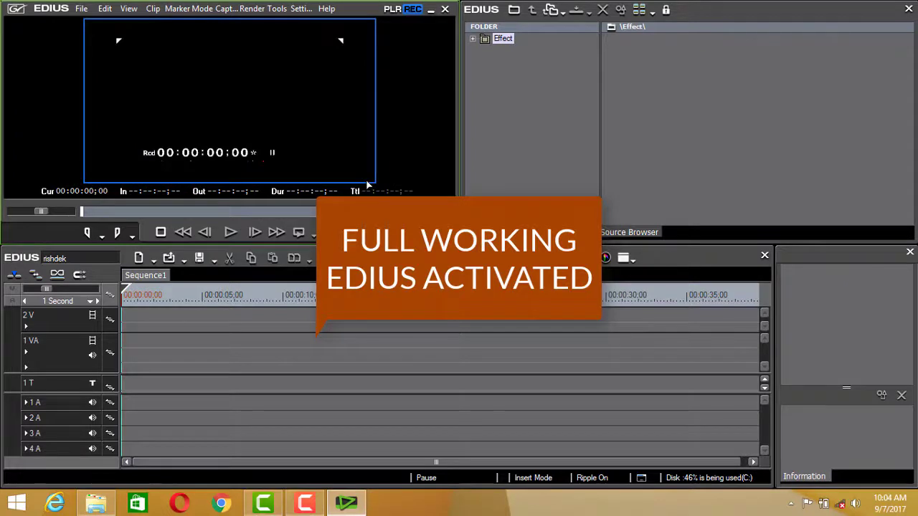
mouse_move(291, 509)
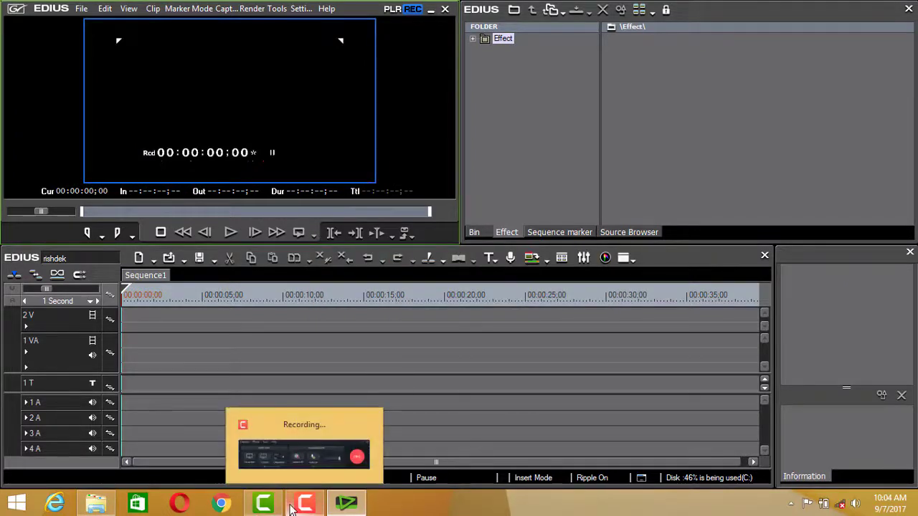
left_click(306, 507)
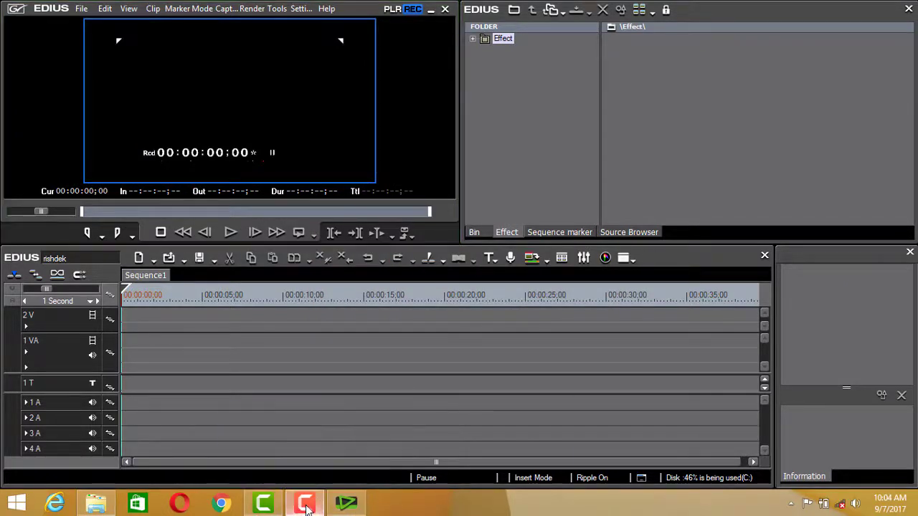